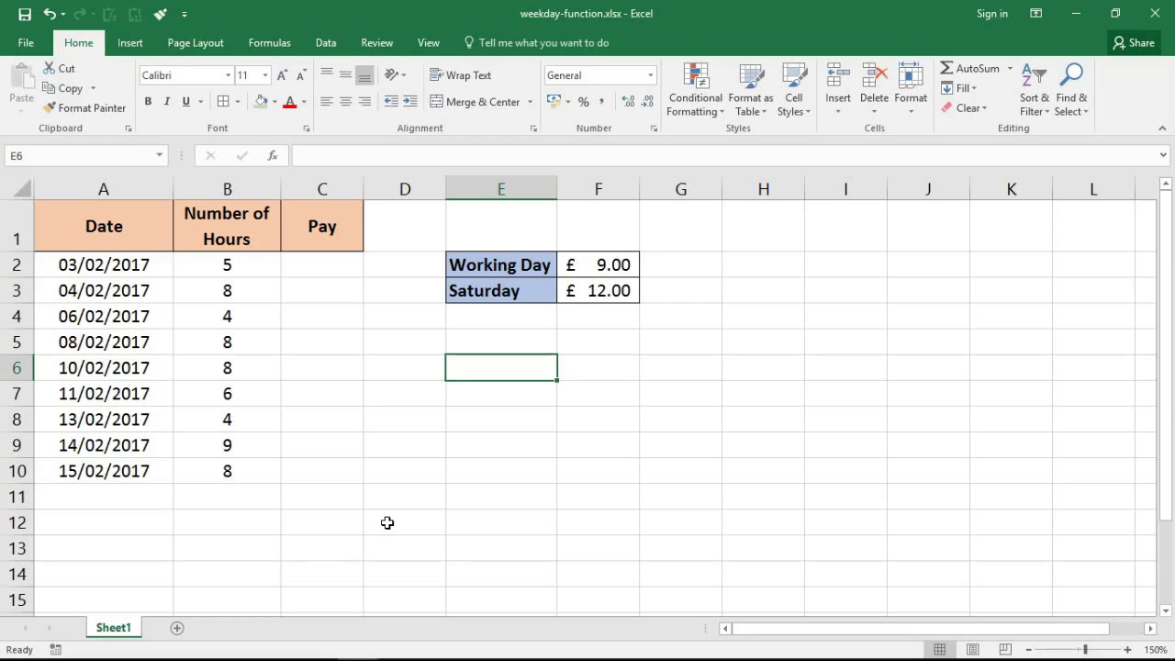
Enter =WEEKDAY(A2,1) in E6, returning 6 for the date 03/02/2017
type("=")
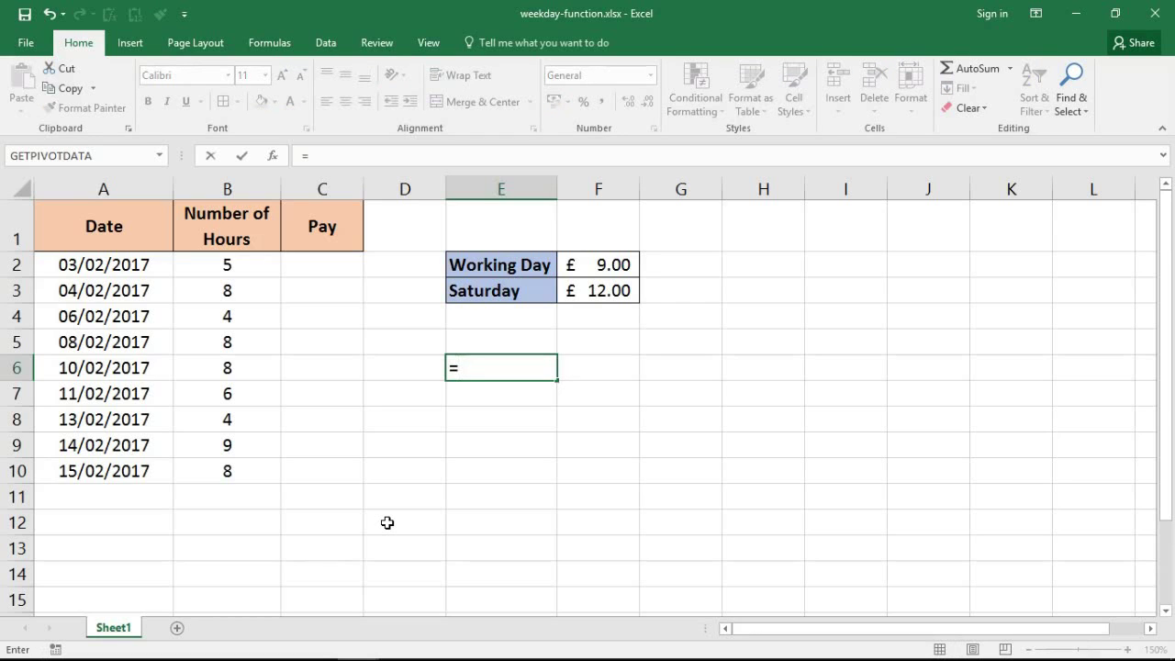
type("wee")
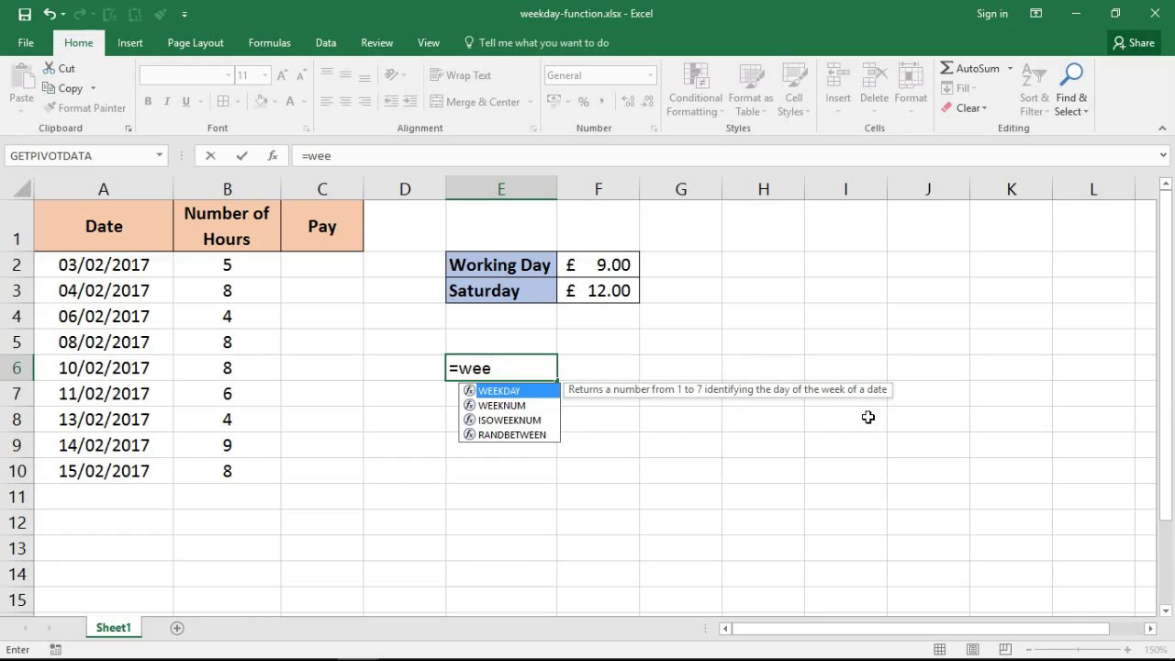
key("Tab")
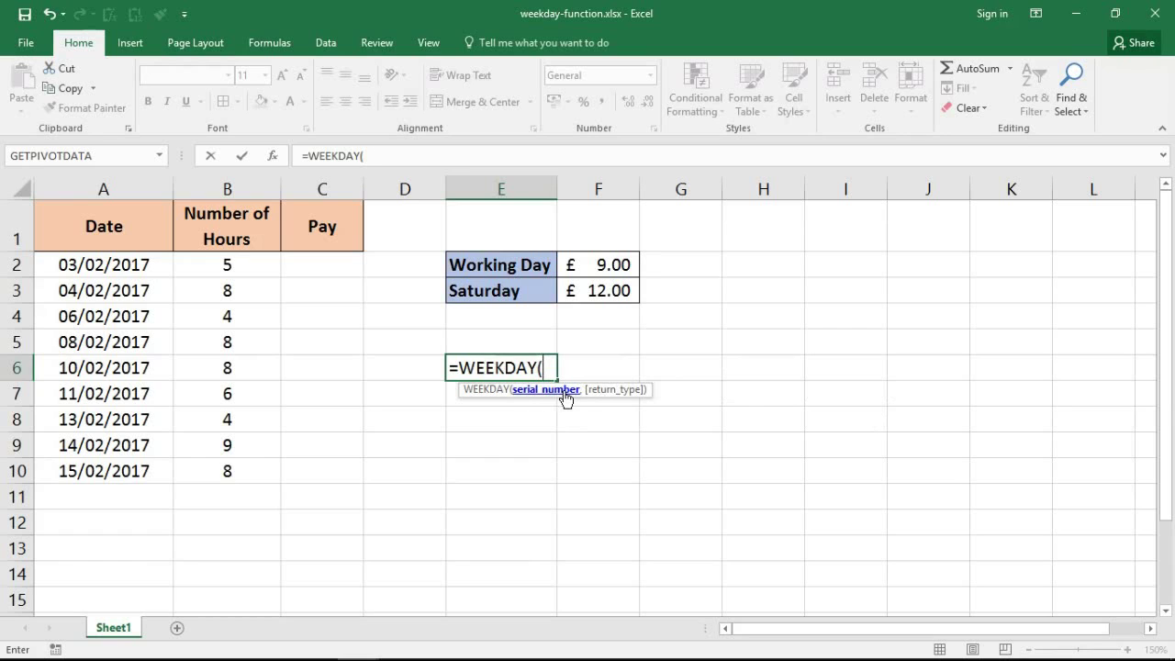
left_click(153, 264)
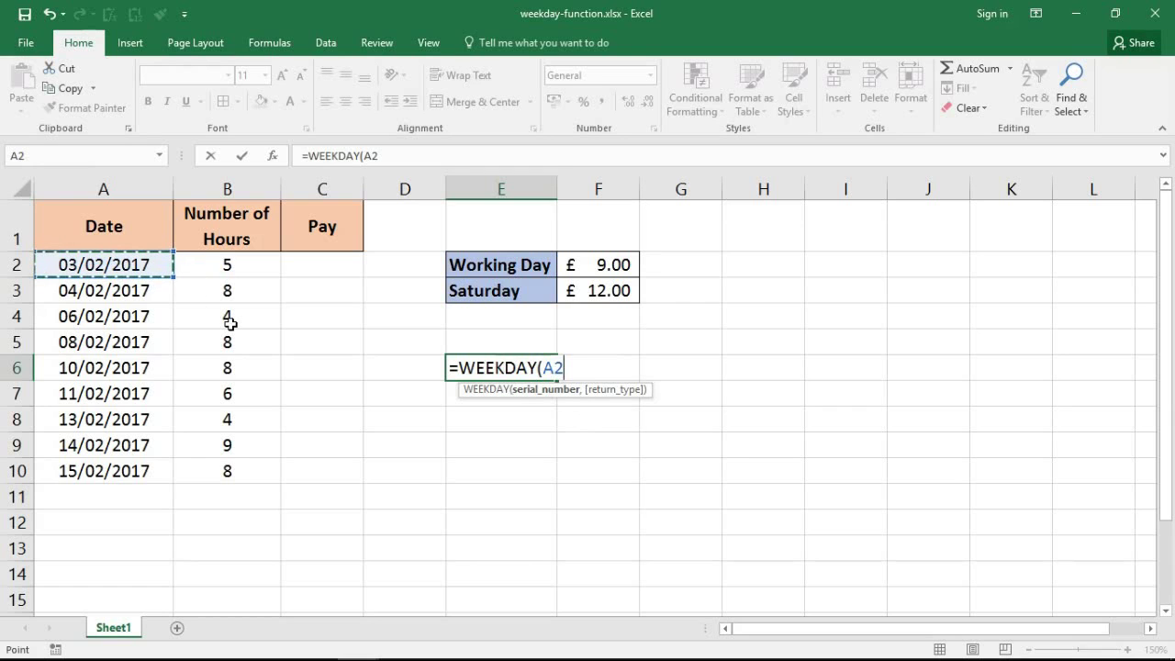
type(",")
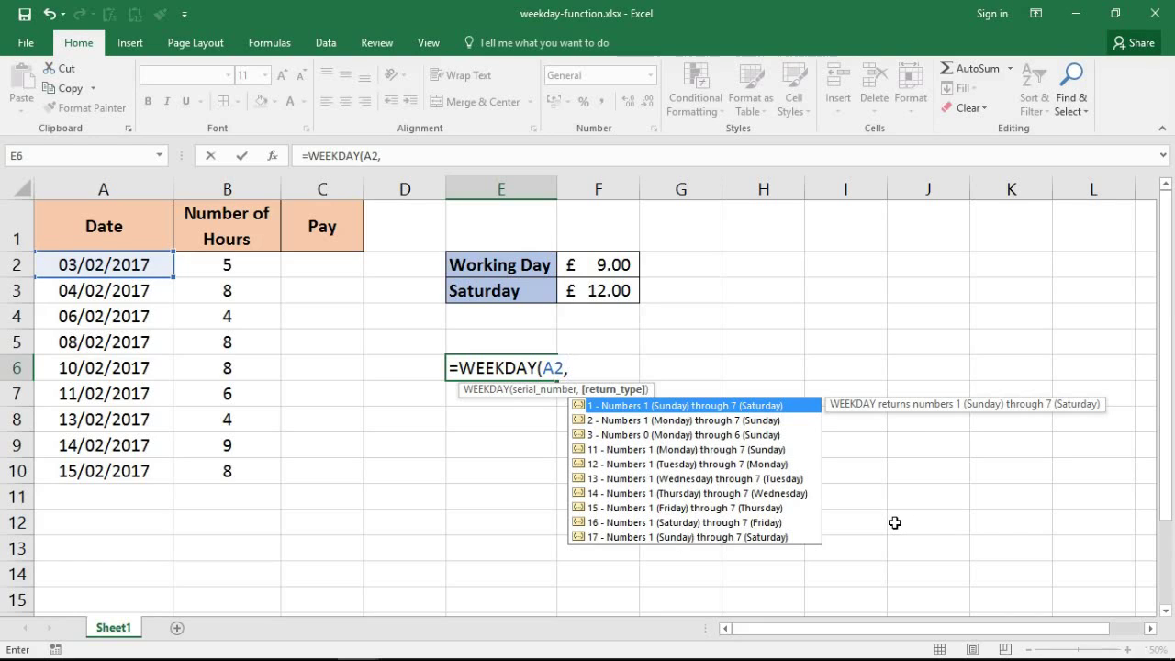
double_click(700, 406)
type(")")
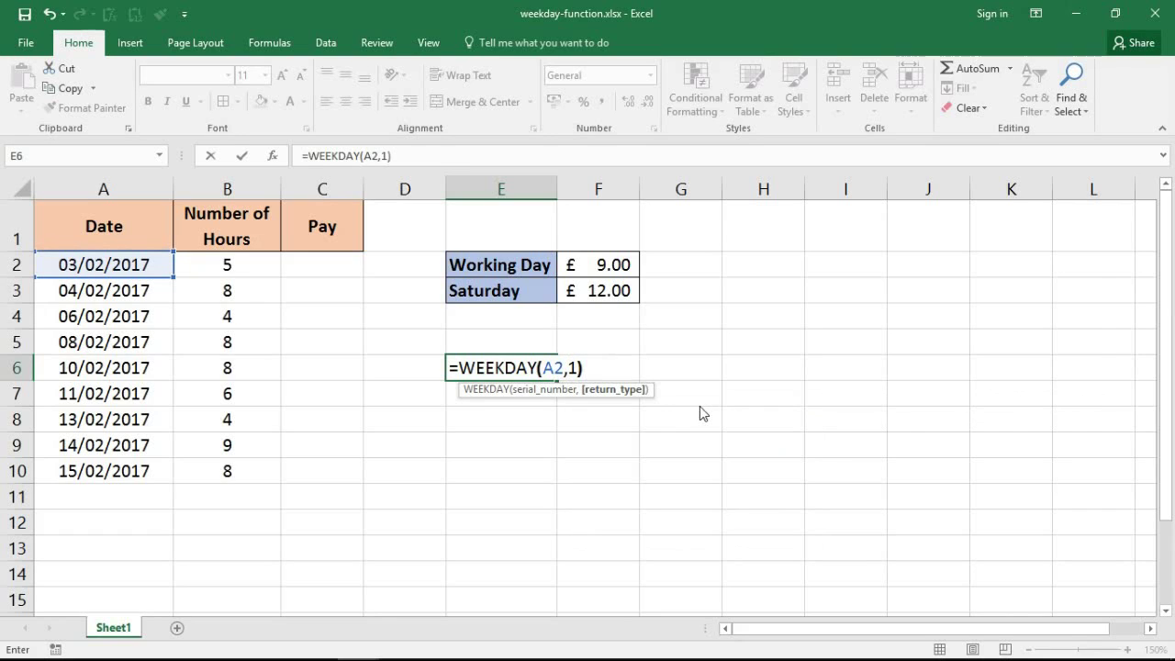
key("Return")
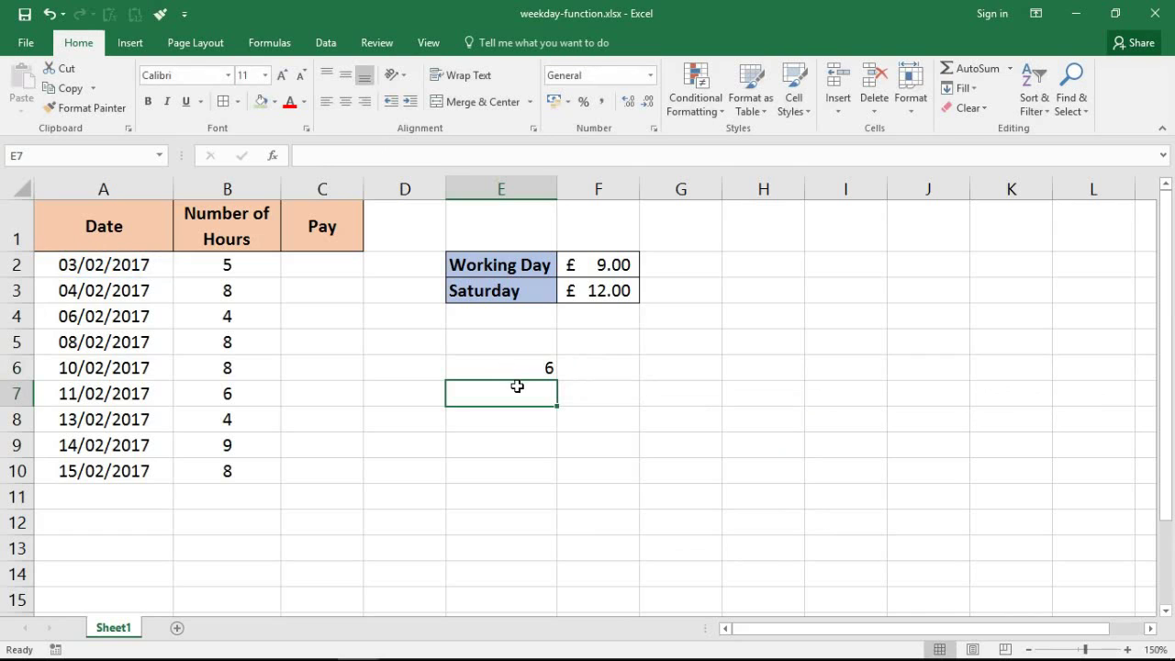
Recheck return type 1 in E6's WEEKDAY formula, then delete the trial formula from E6
left_click(145, 267)
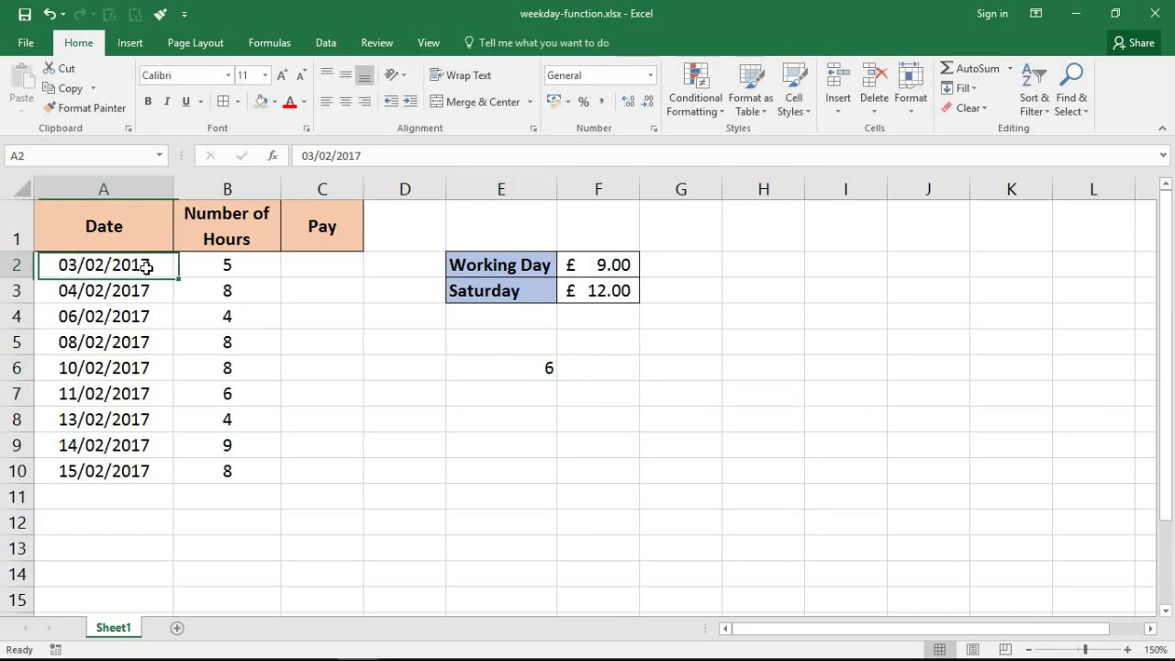
left_click(538, 369)
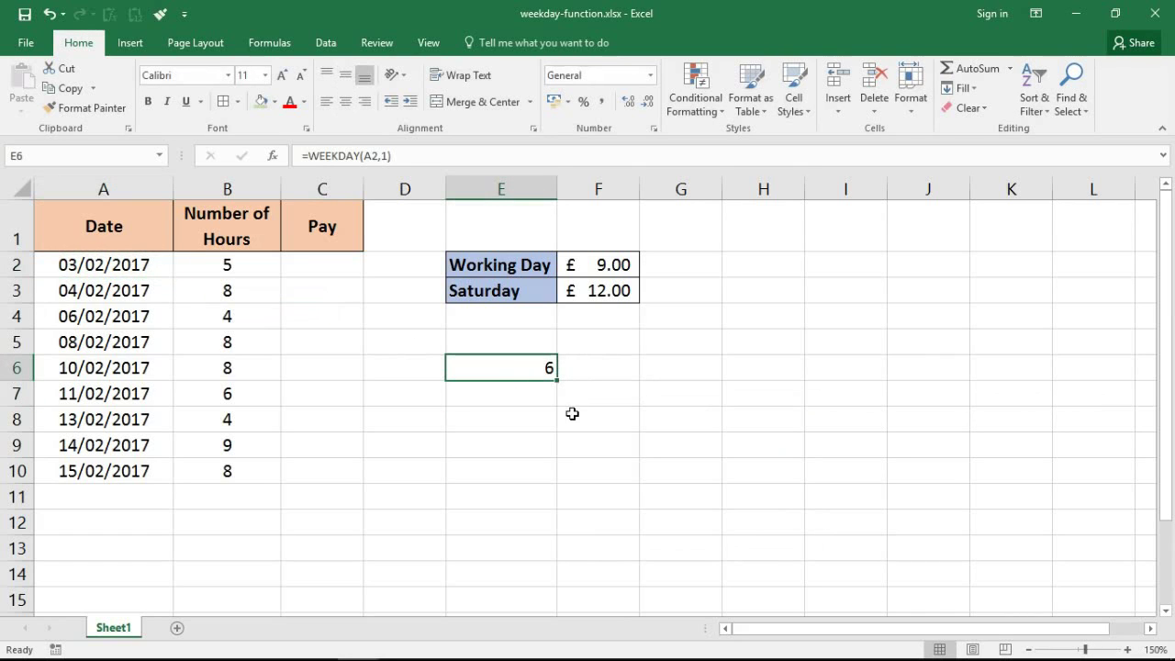
double_click(530, 375)
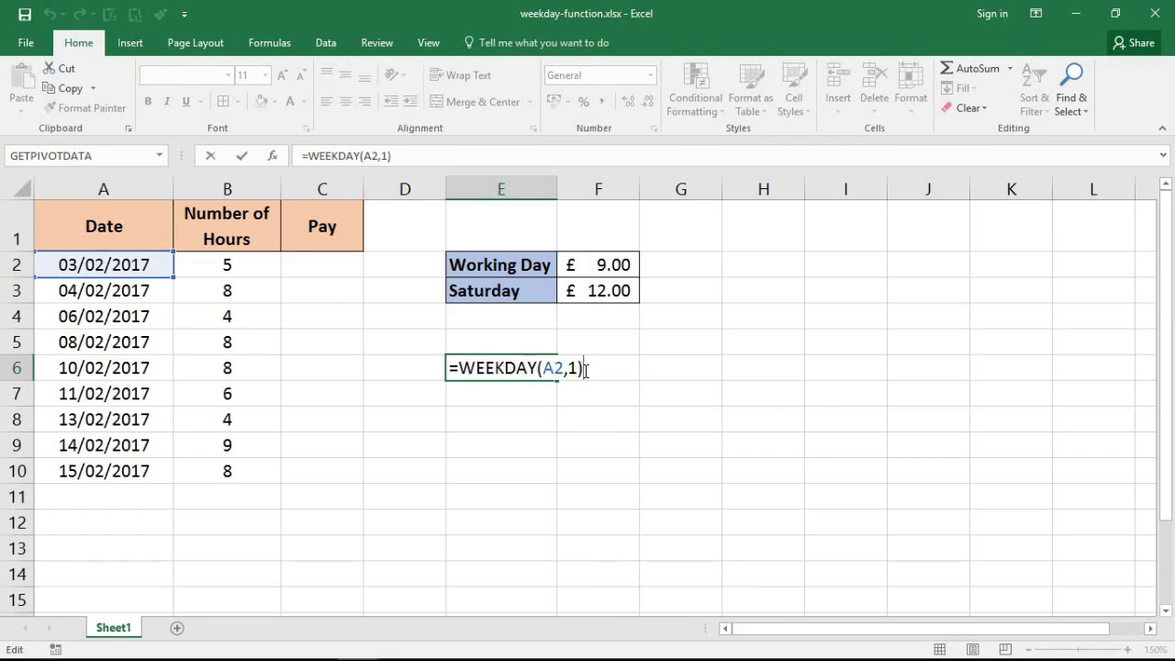
key("BackSpace")
key("BackSpace")
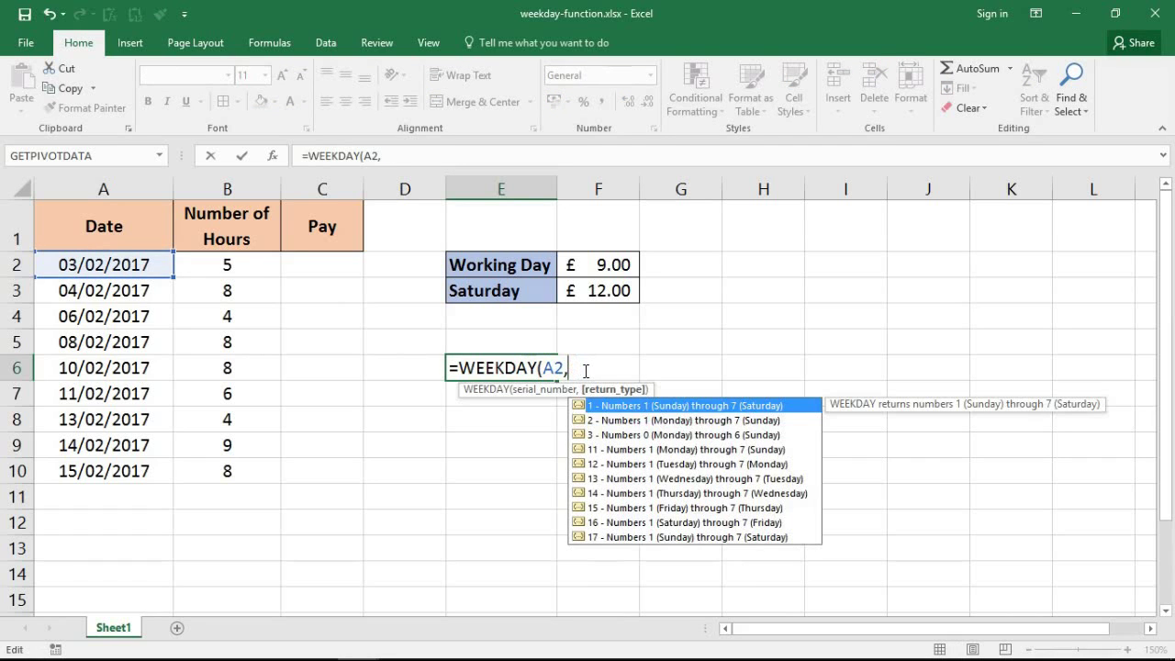
double_click(741, 406)
key("ctrl+Return")
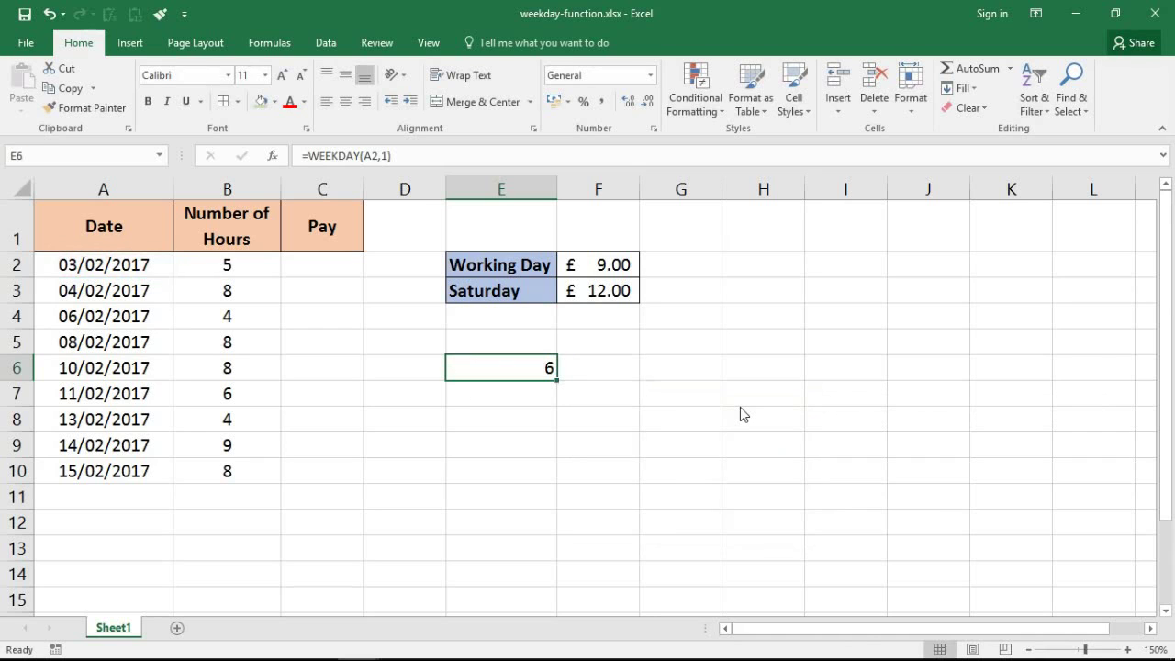
key("Delete")
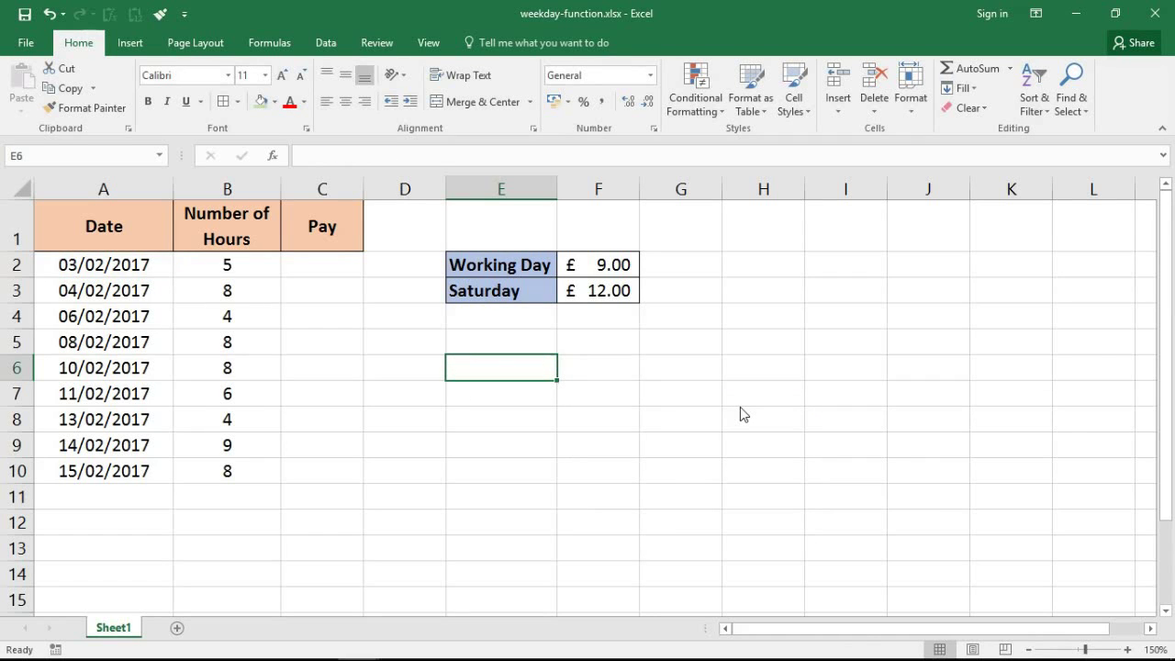
left_click(329, 262)
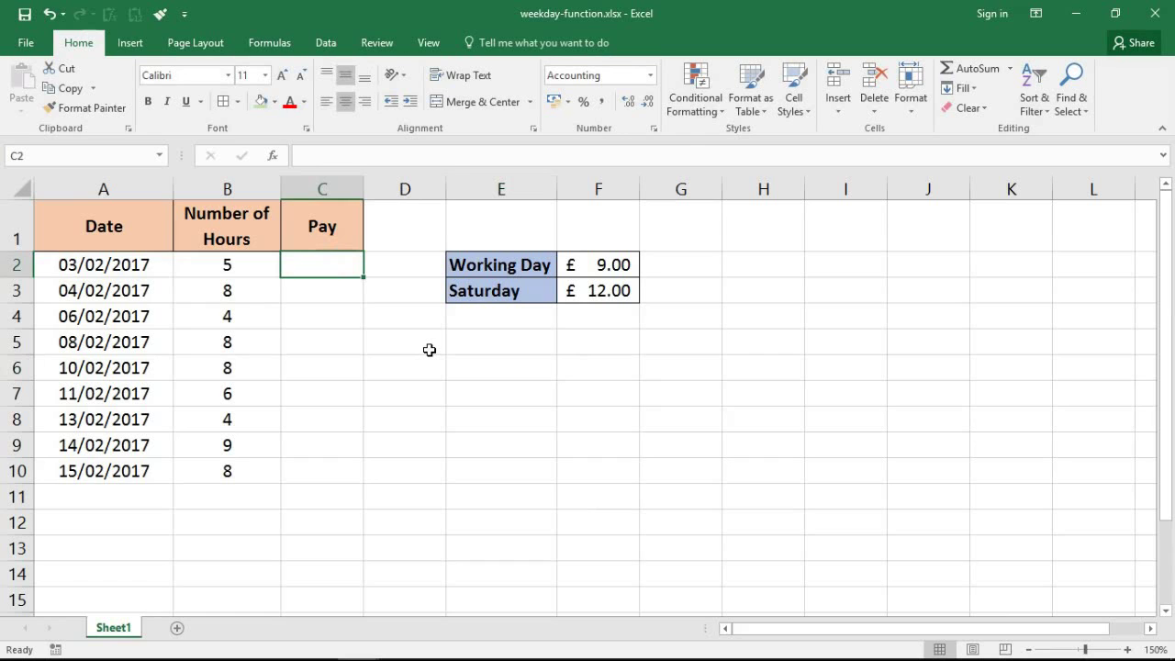
left_click_drag(464, 293, 677, 287)
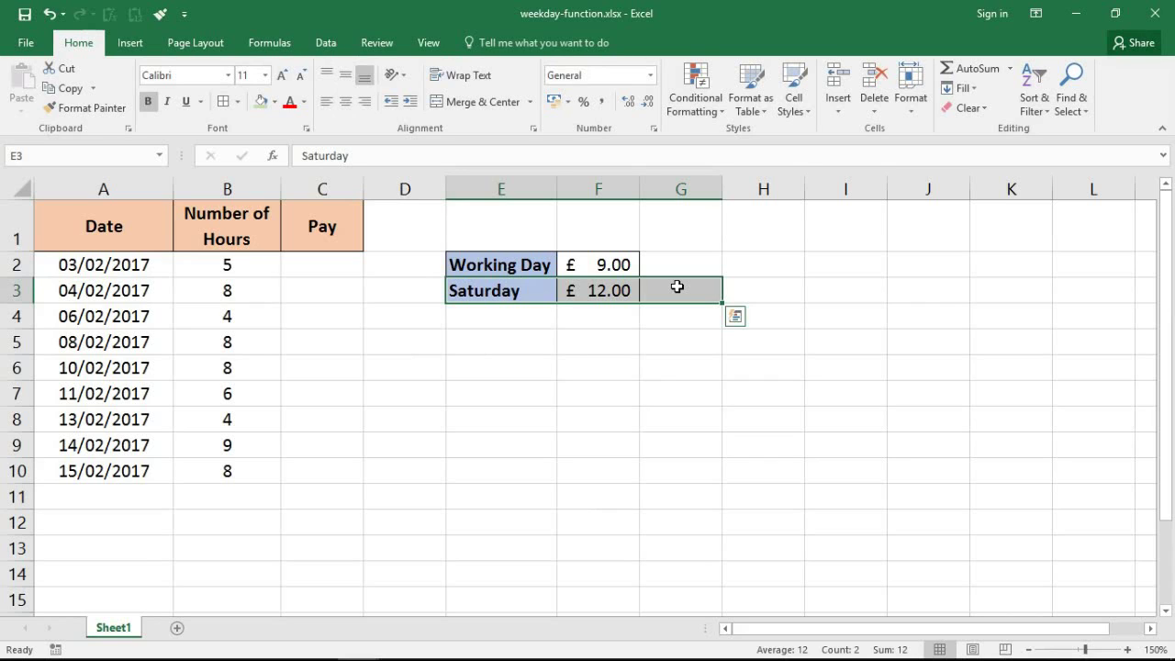
left_click(324, 265)
left_click_drag(324, 265, 328, 470)
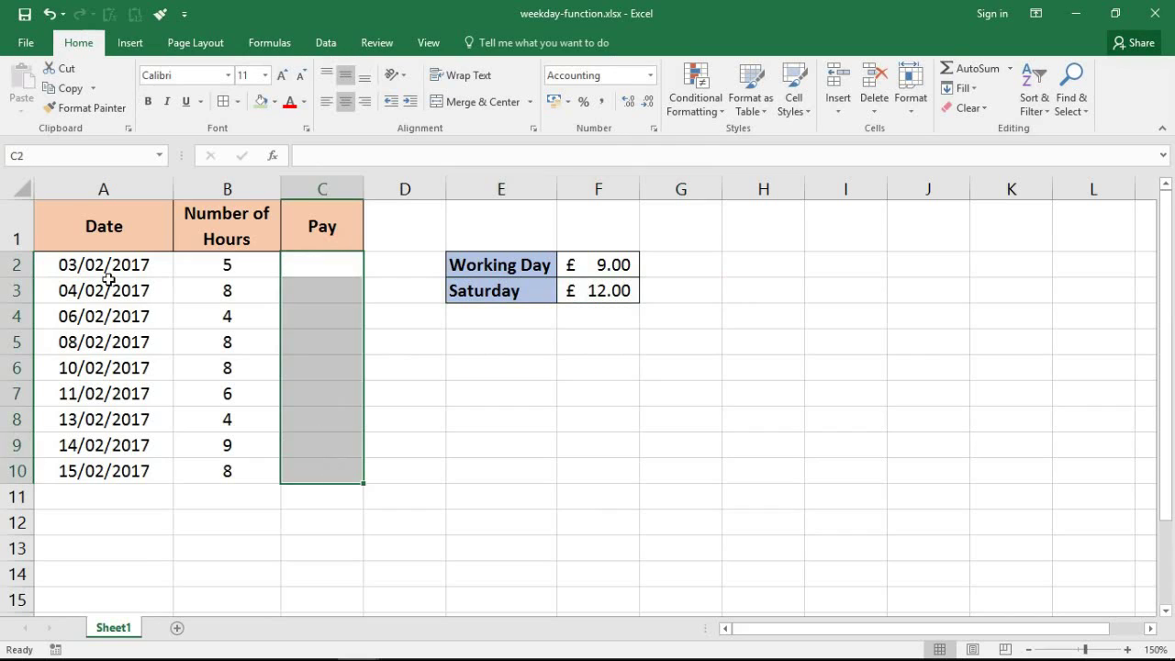
left_click(311, 276)
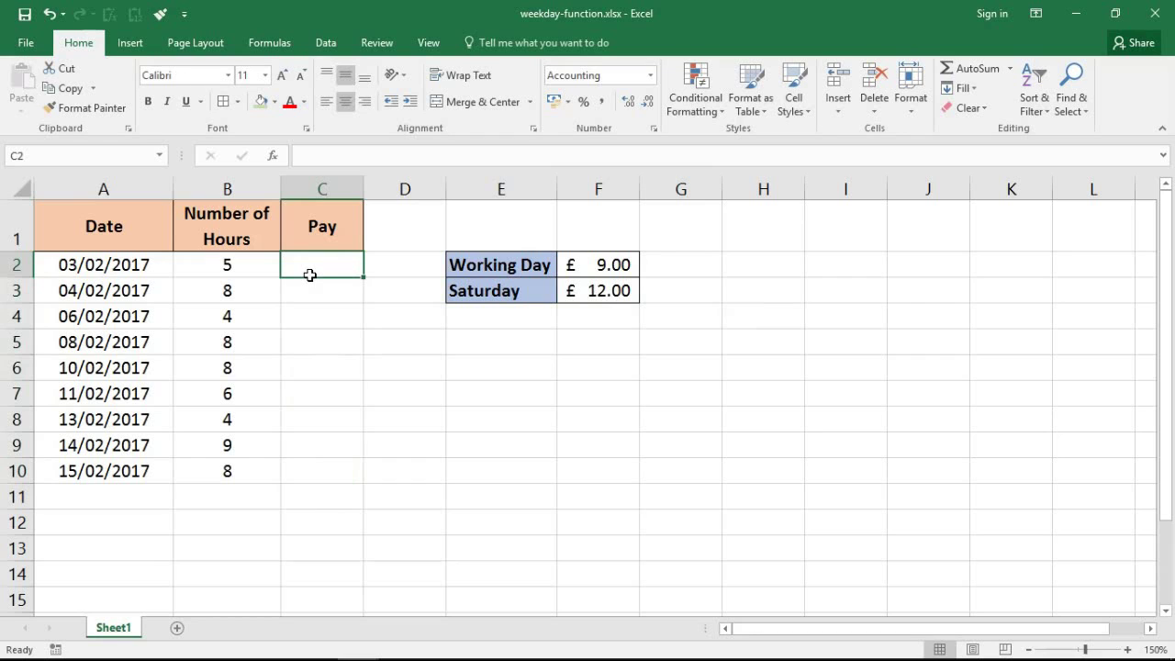
Type =if(WEEKDAY(A2,1)=7, in C2 to test whether the date is a Saturday
type("=if")
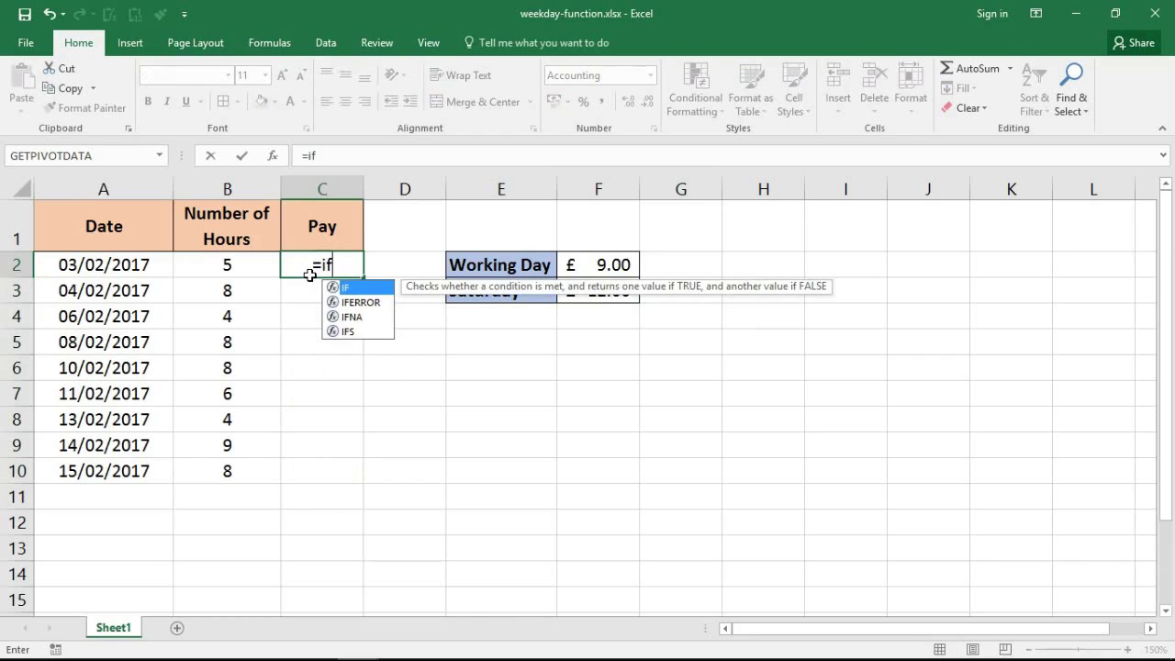
type("(")
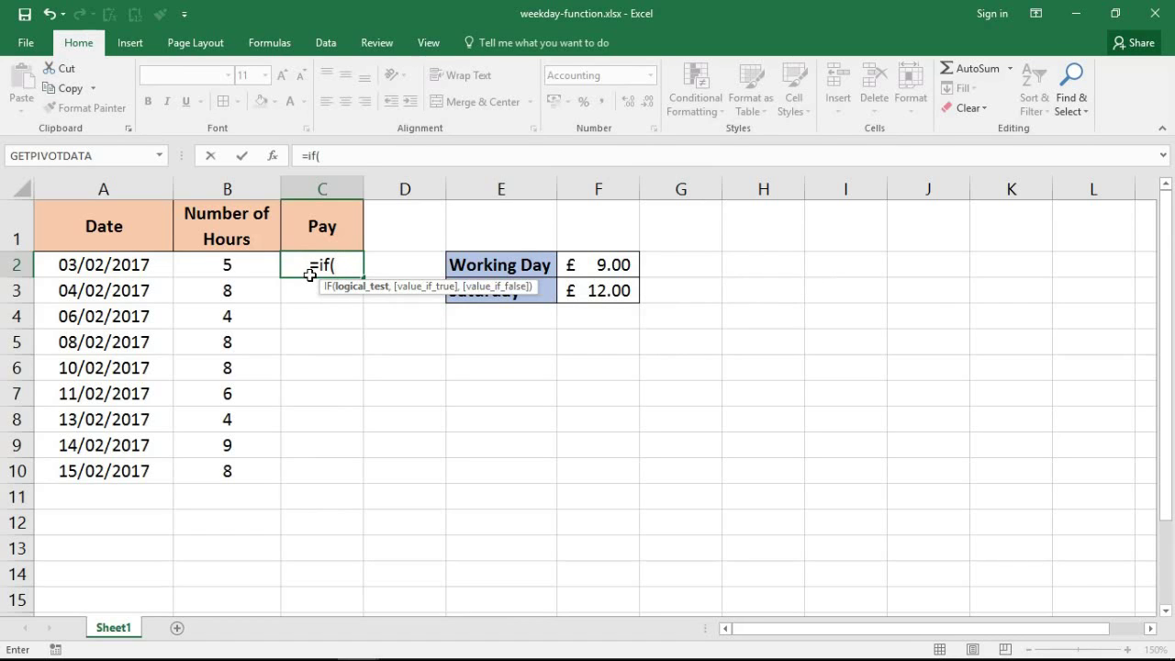
type("w")
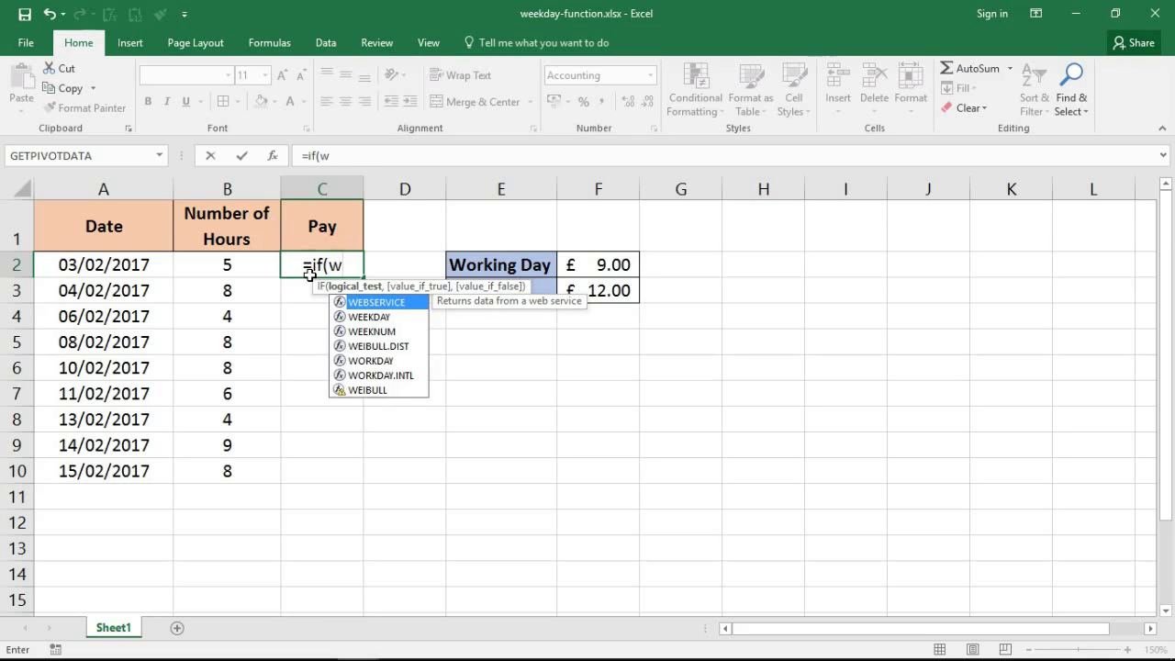
type("eek")
key("Tab")
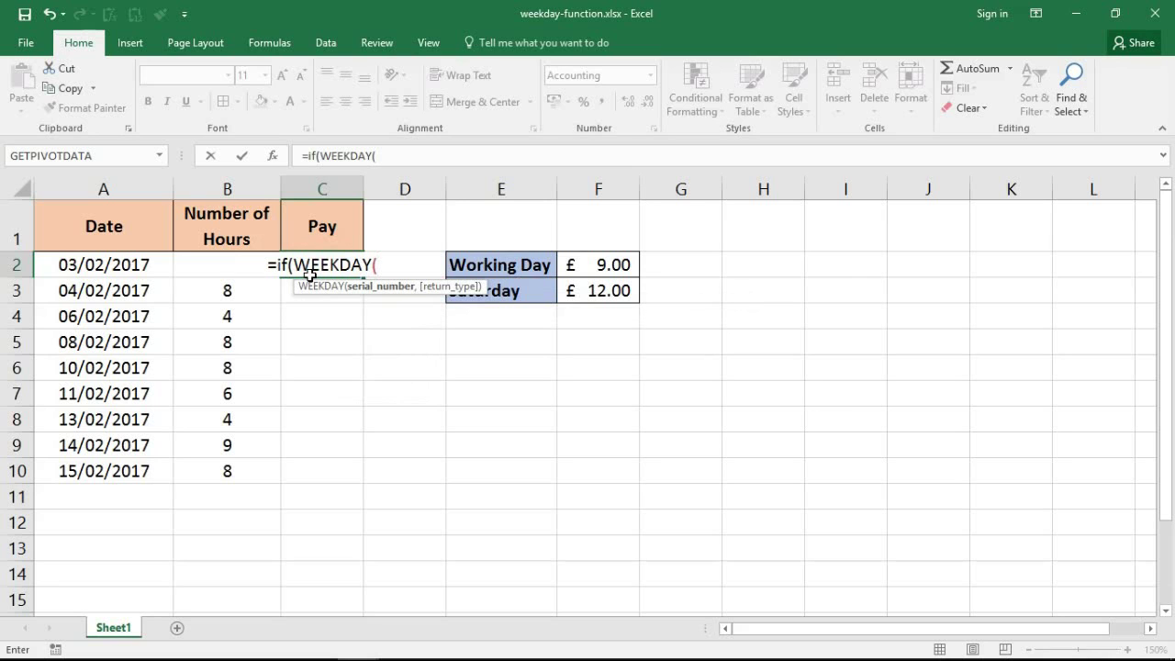
left_click(150, 266)
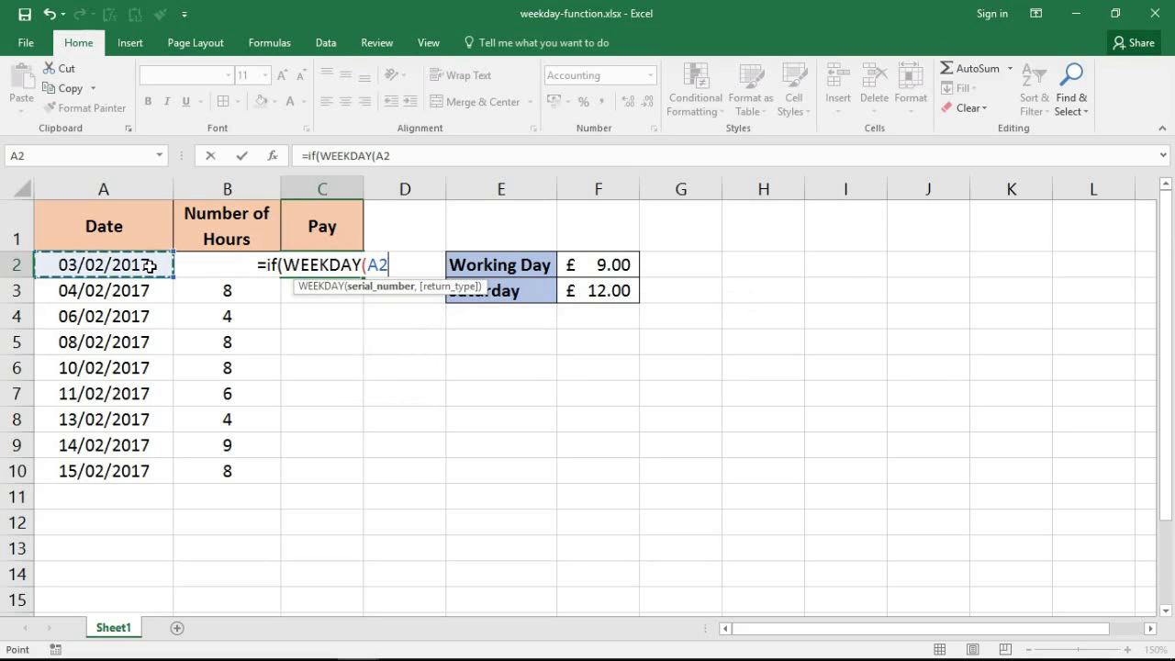
type(",")
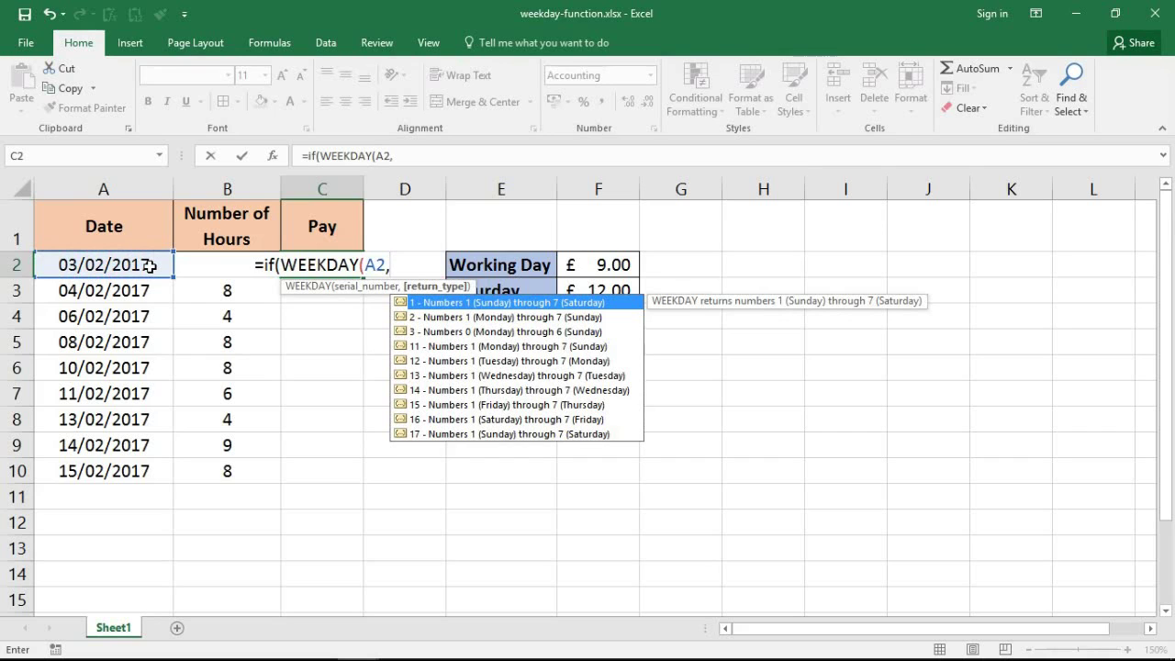
type("1")
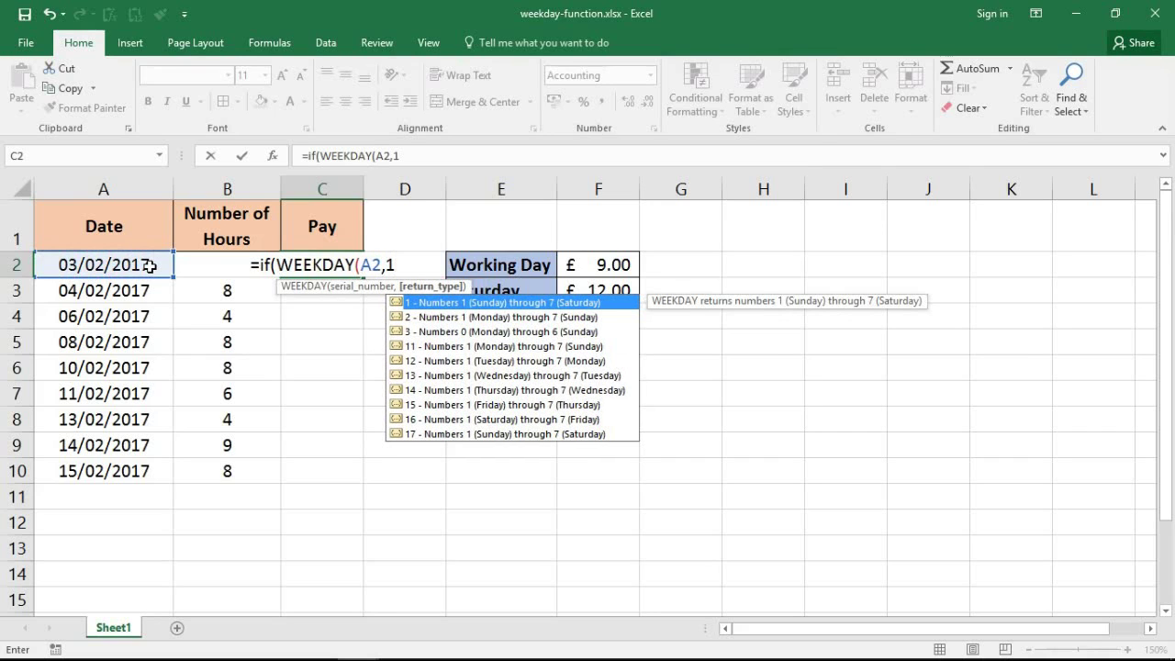
type(")")
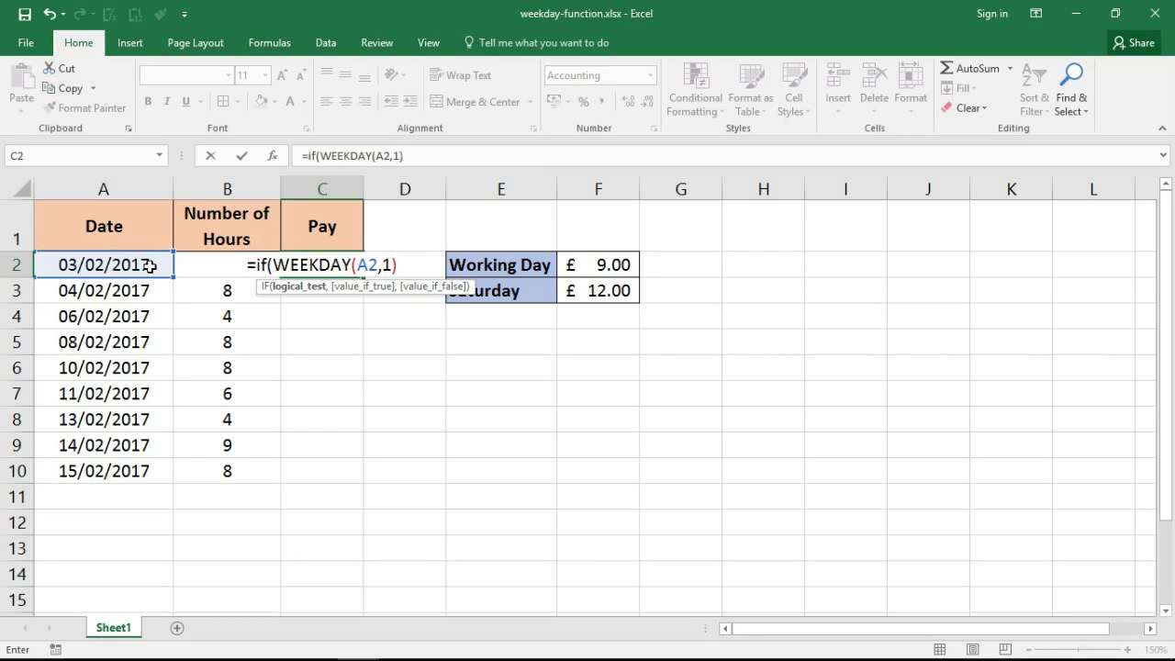
type("=")
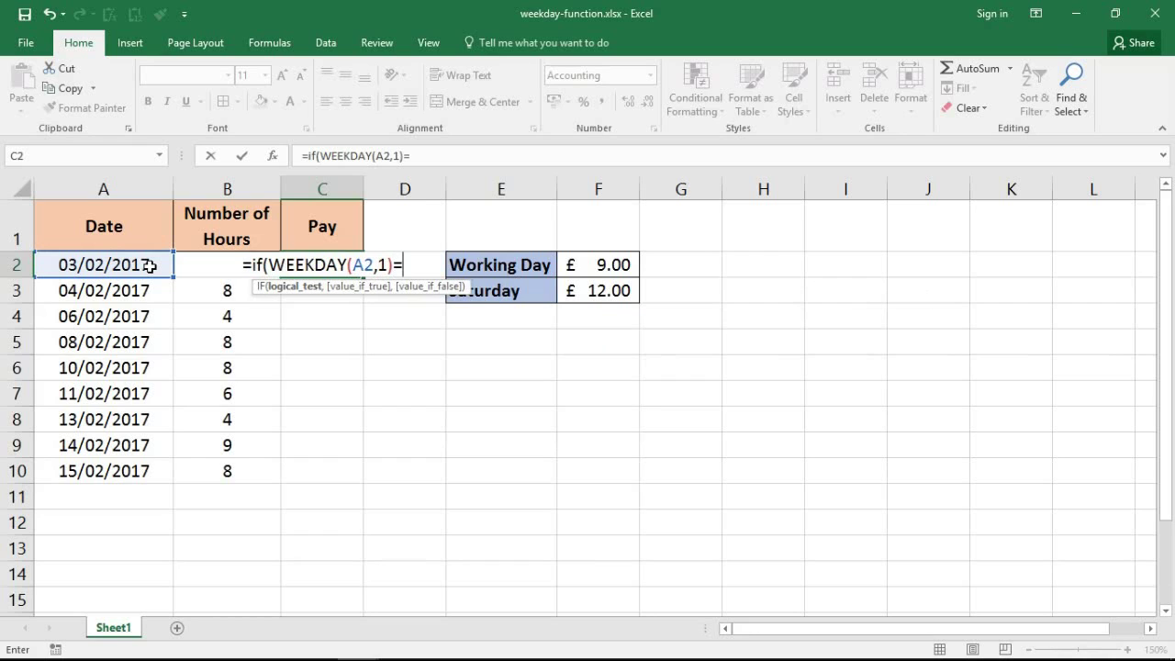
type("7")
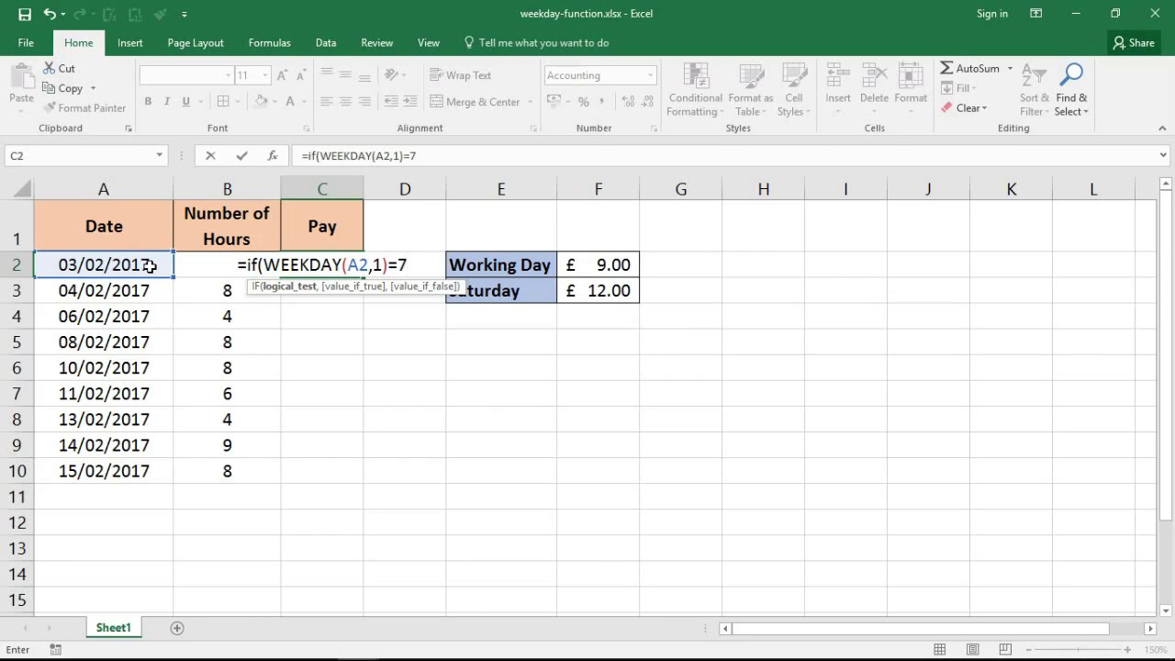
type(",")
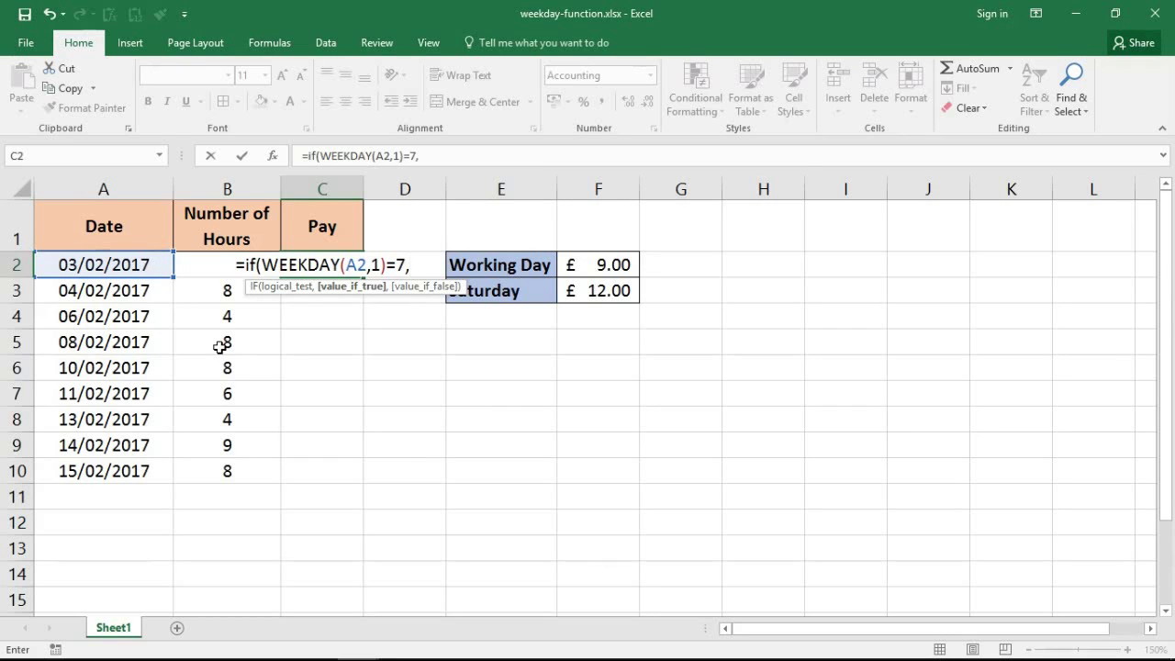
Finish C2 as =IF(WEEKDAY(A2,1)=7,B2*$F$3,B2*$F$2), giving £45.00 pay
type("B2*")
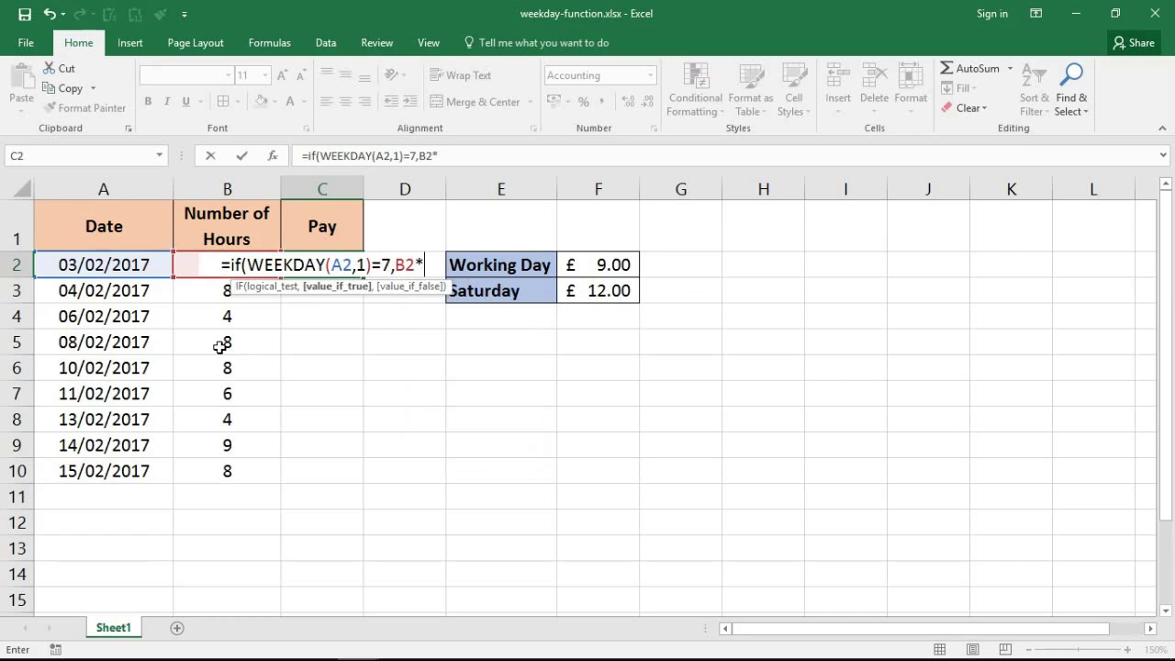
left_click(601, 291)
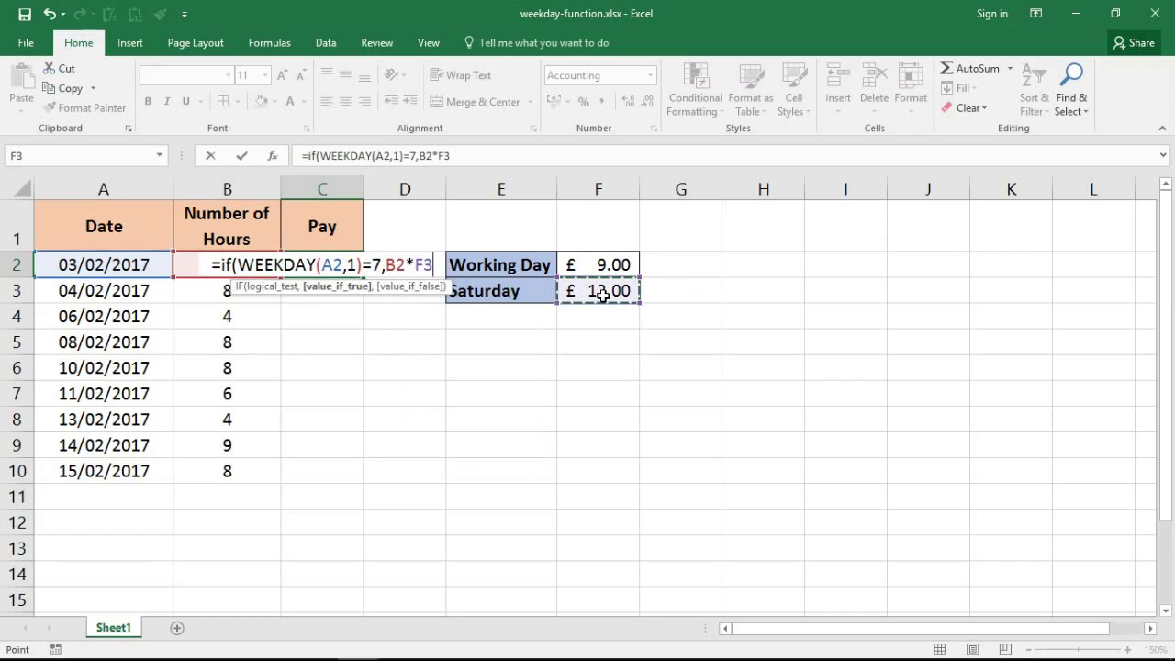
key("F4")
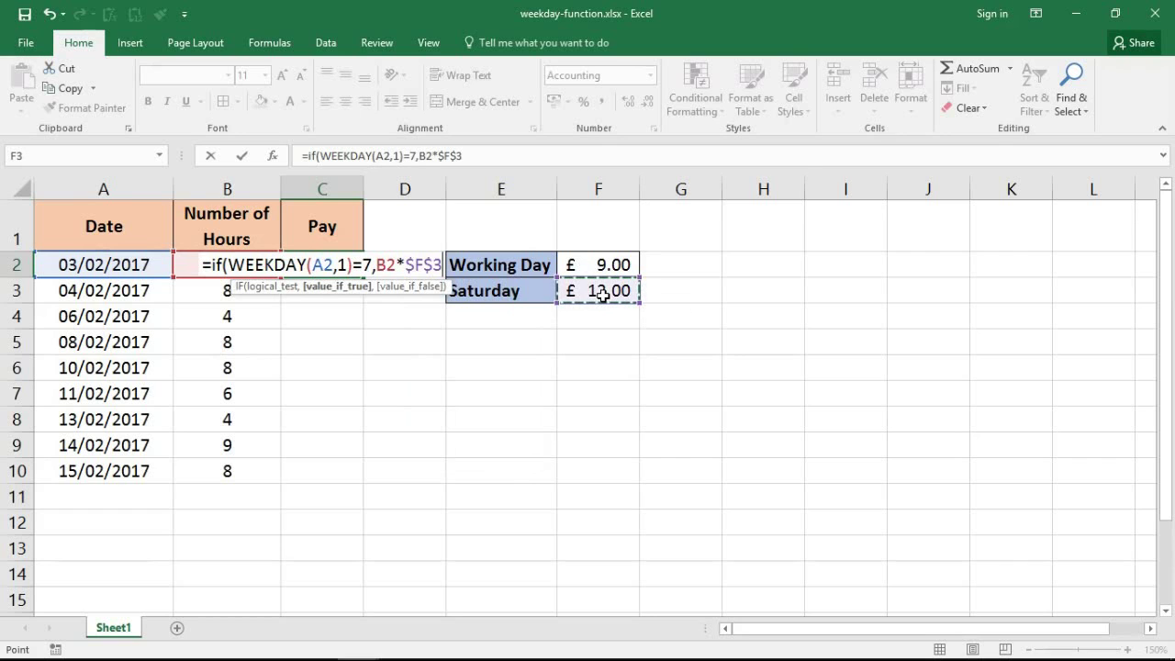
type(",")
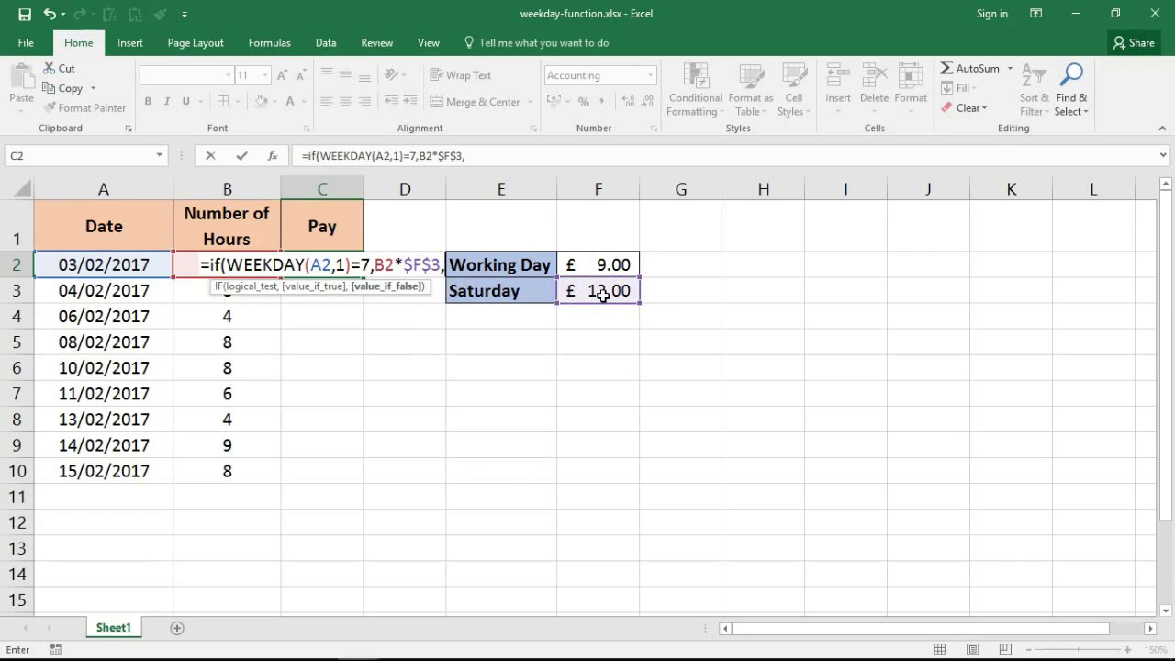
type("B2*")
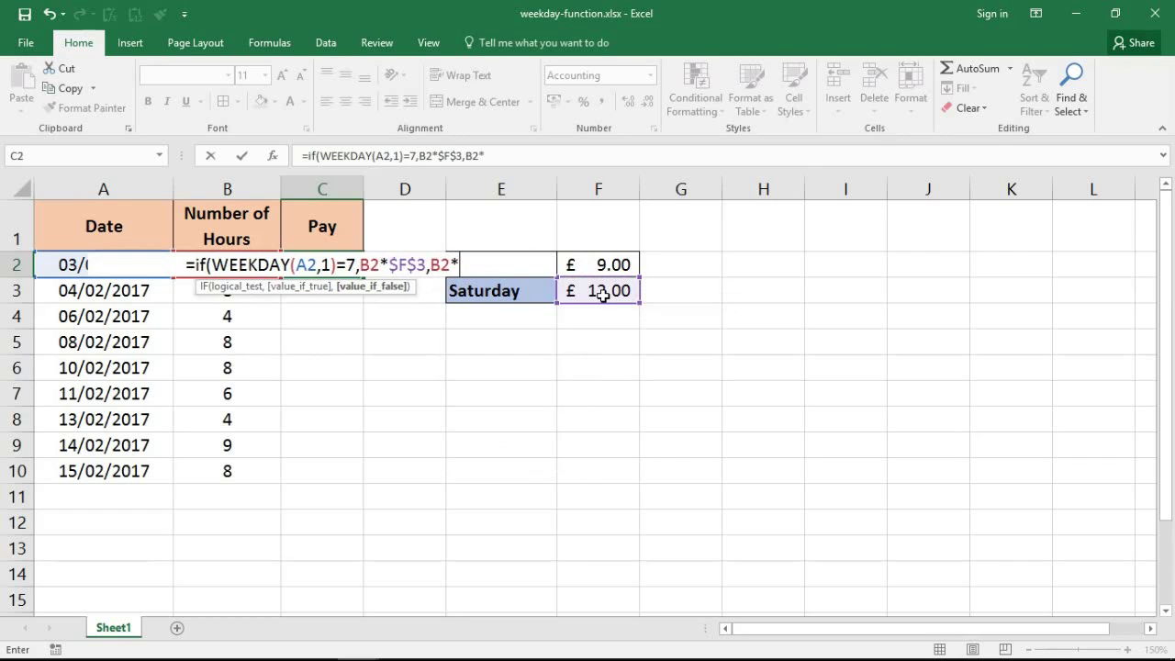
left_click(598, 269)
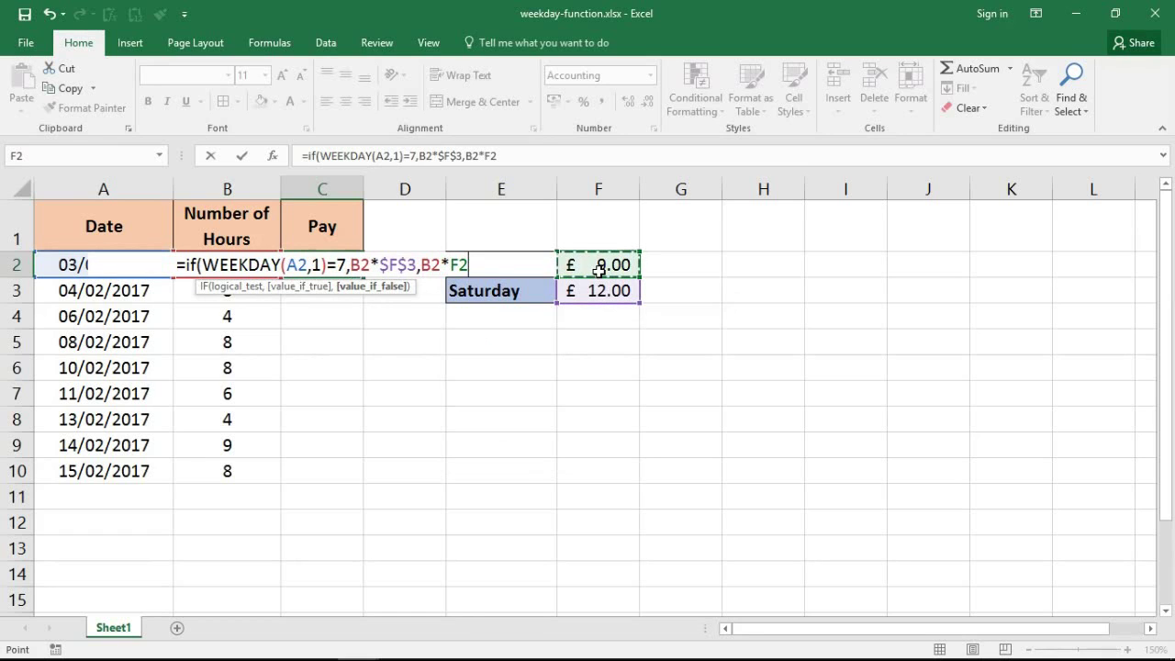
key("F4")
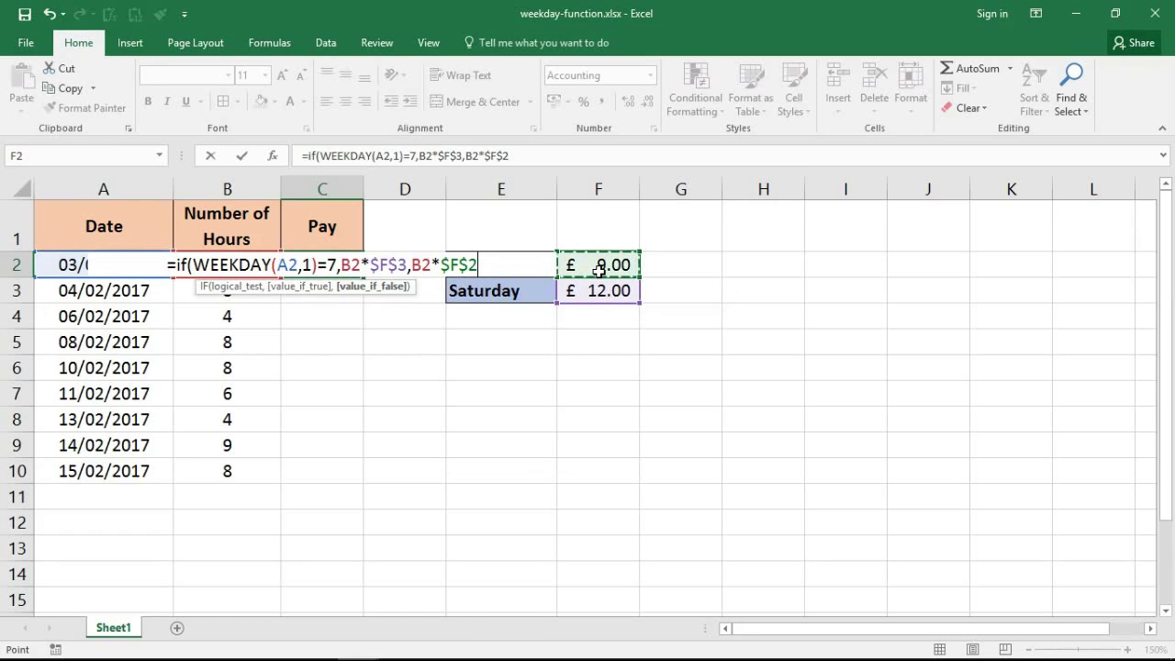
type(")")
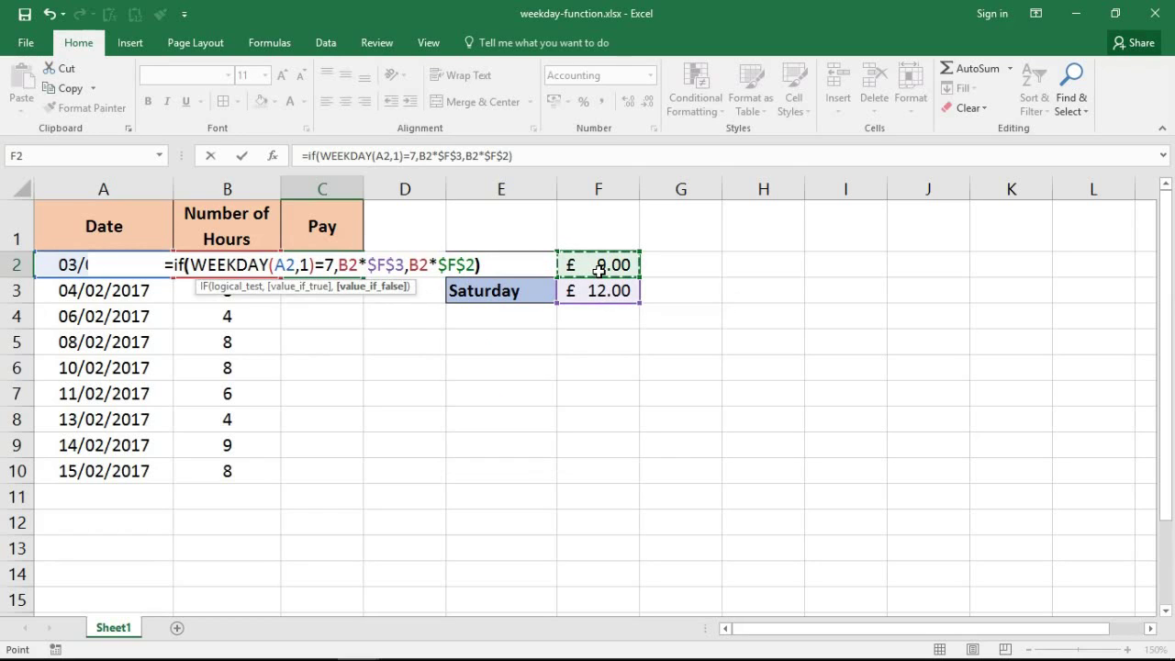
key("Return")
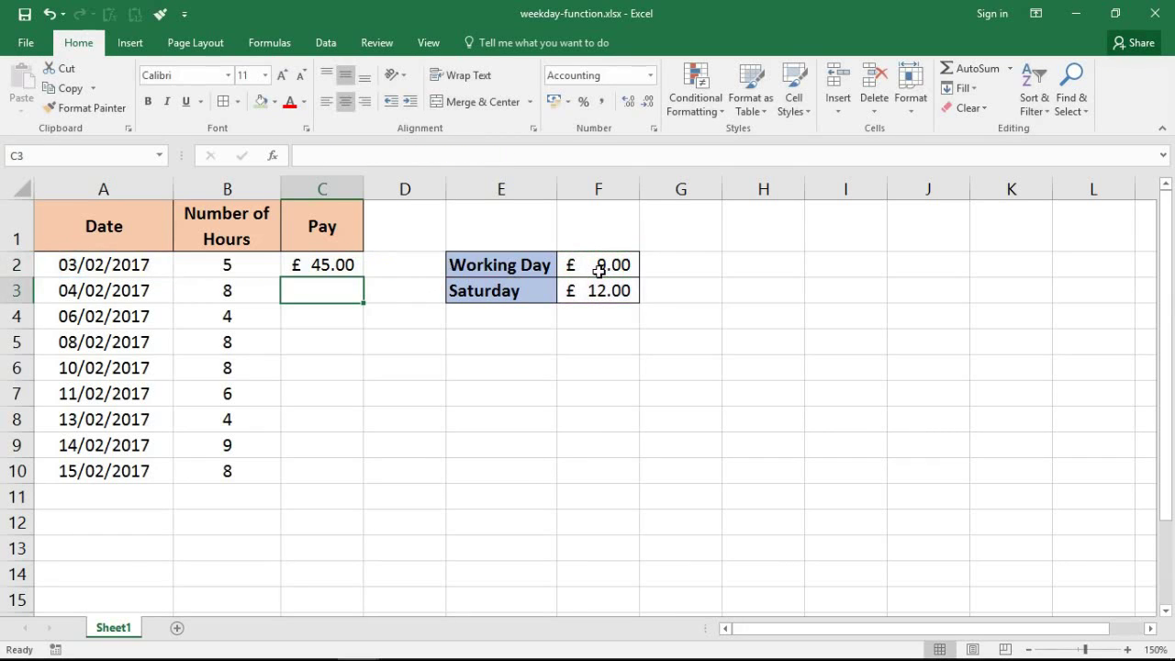
Fill the pay formula down to C10 and check the Saturday rows at £96.00 and £72.00
left_click(353, 264)
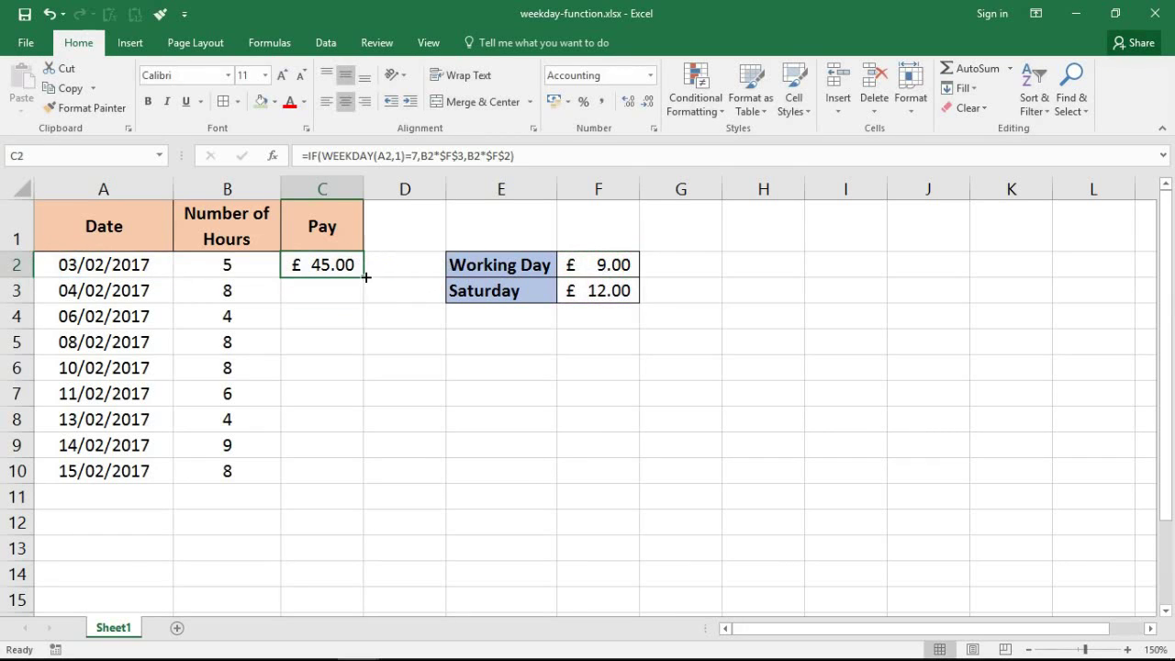
double_click(363, 276)
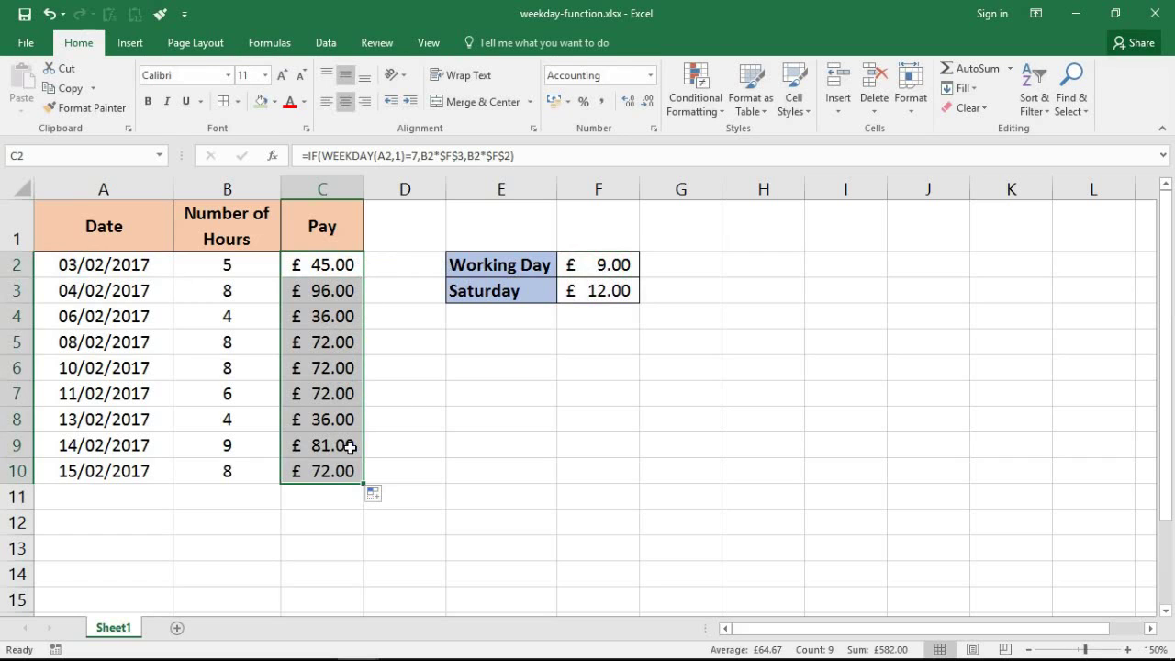
left_click(153, 377)
left_click_drag(152, 379, 327, 381)
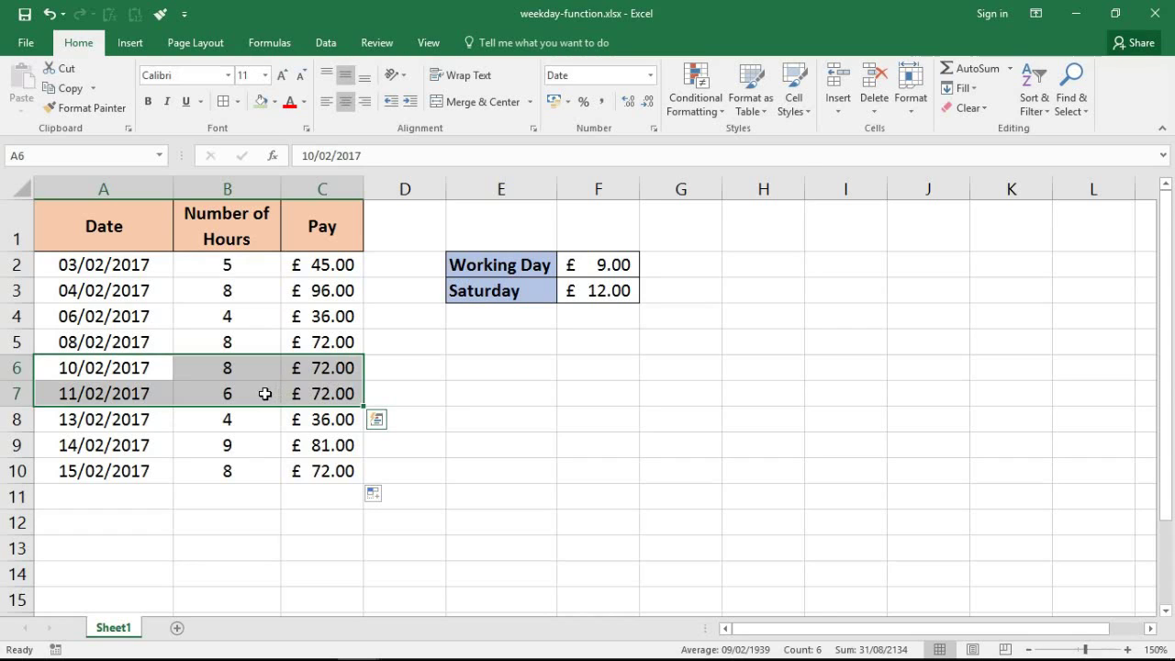
left_click_drag(264, 392, 315, 393)
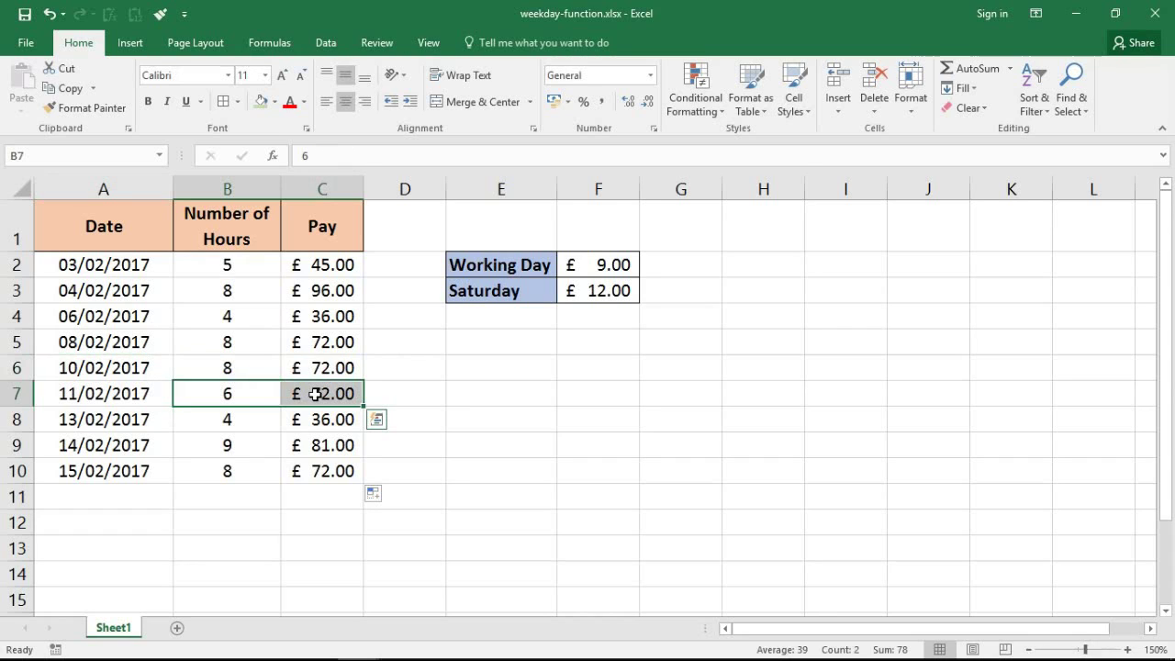
left_click(330, 377)
left_click_drag(330, 377, 424, 428)
left_click(425, 427)
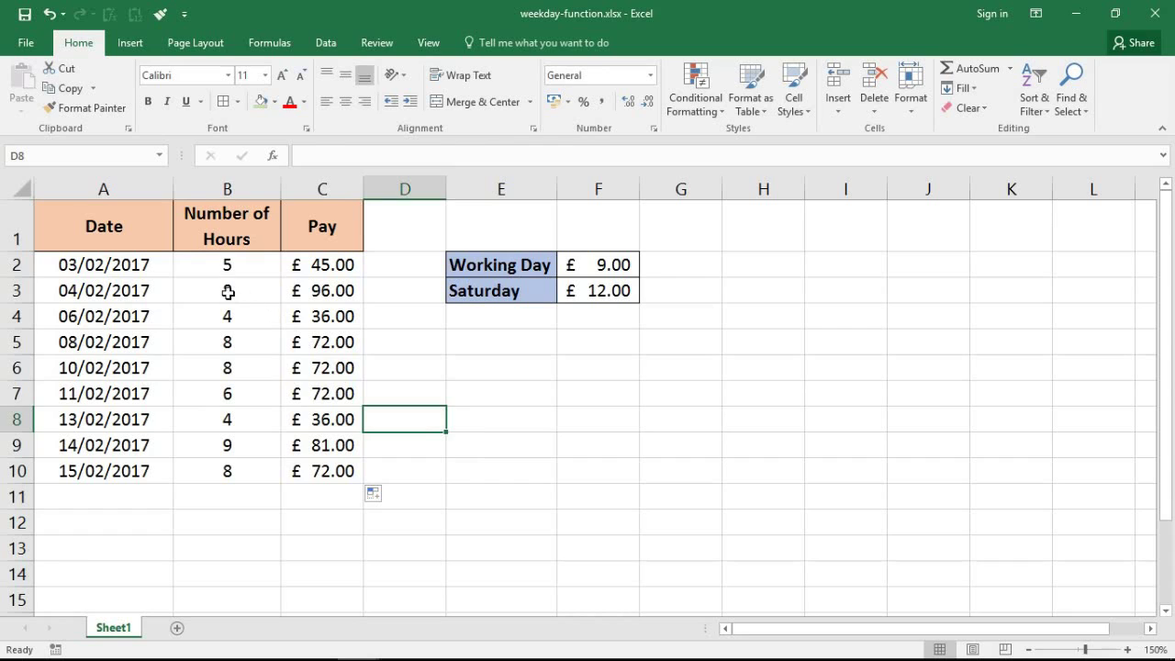
left_click_drag(236, 290, 320, 291)
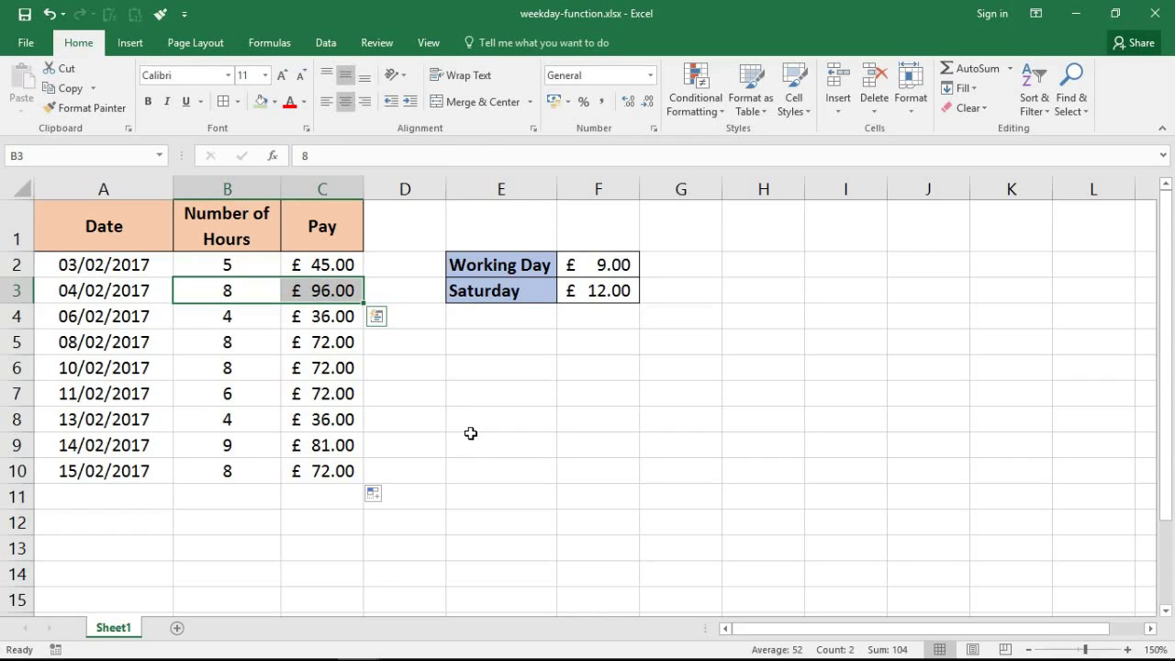
left_click(456, 394)
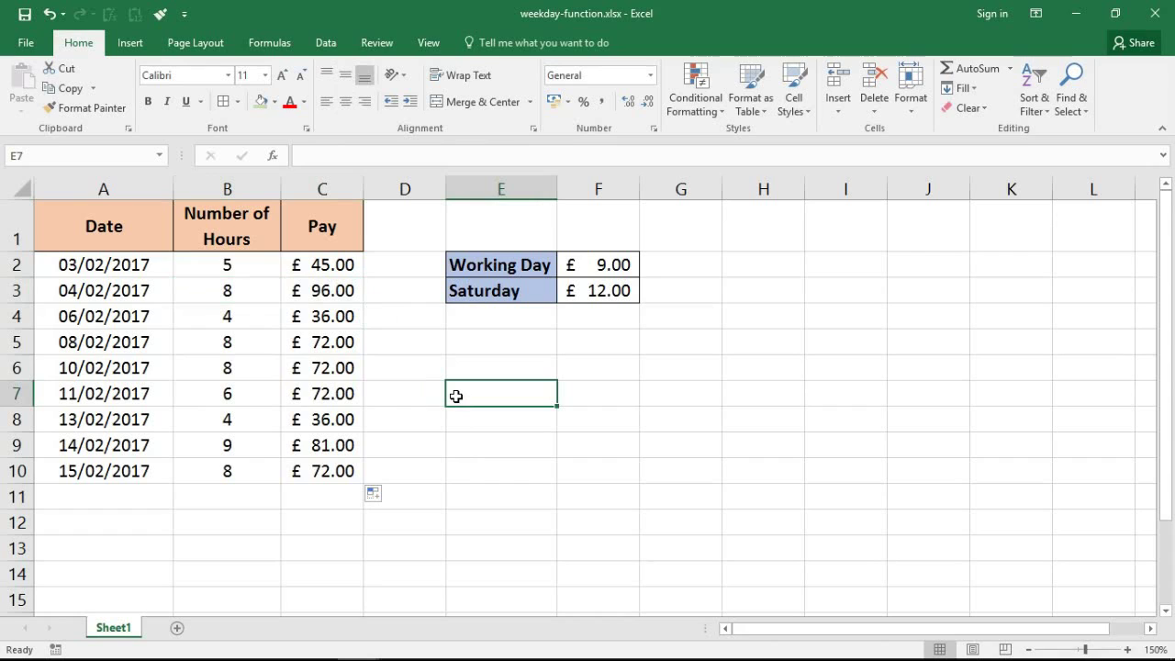